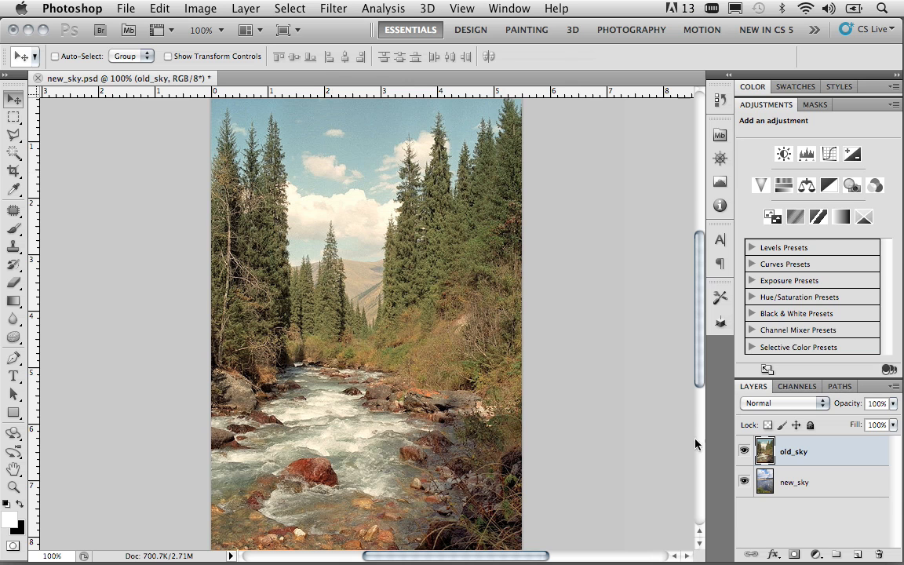
Step: Compare the two photos by toggling the old_sky layer's visibility, and hide the new_sky layer
left_click(745, 454)
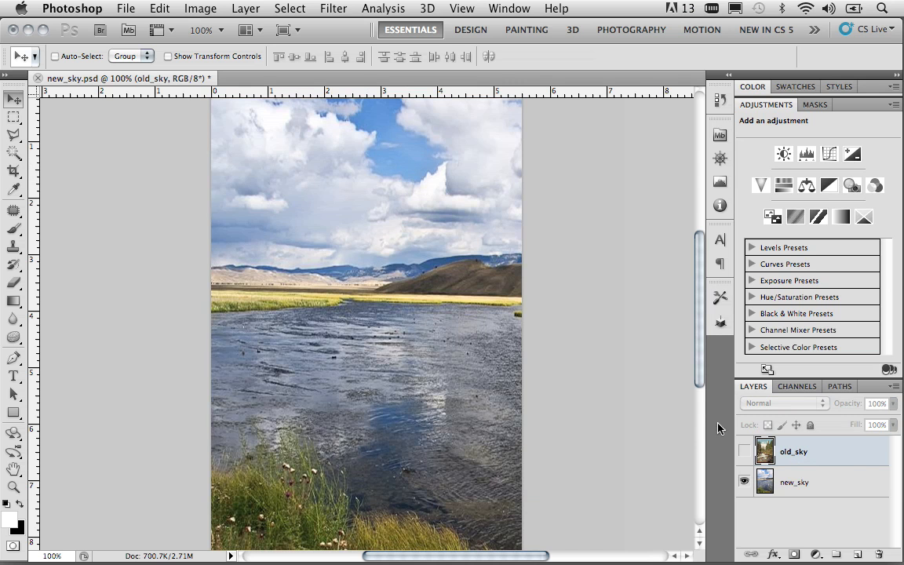
left_click(743, 453)
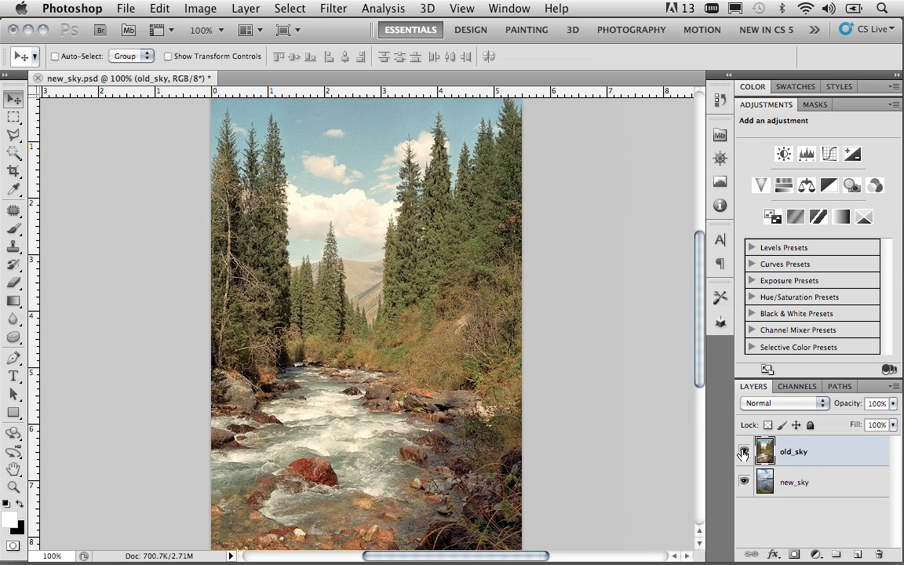
left_click(743, 481)
Step: Knock out the old_sky layer's sky using Blend If on the Blue channel, with This Layer's highlight slider split at 132 / 158
double_click(783, 463)
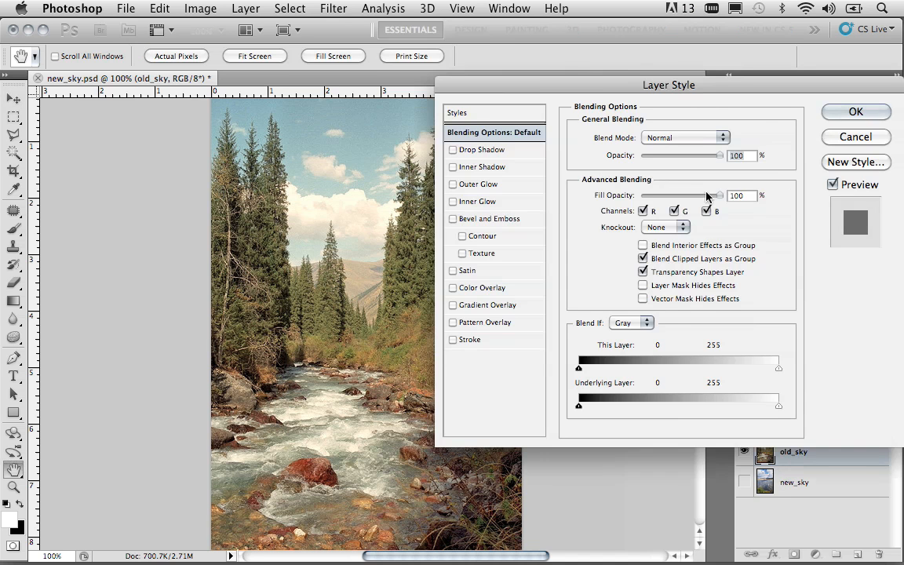
left_click_drag(714, 89, 607, 102)
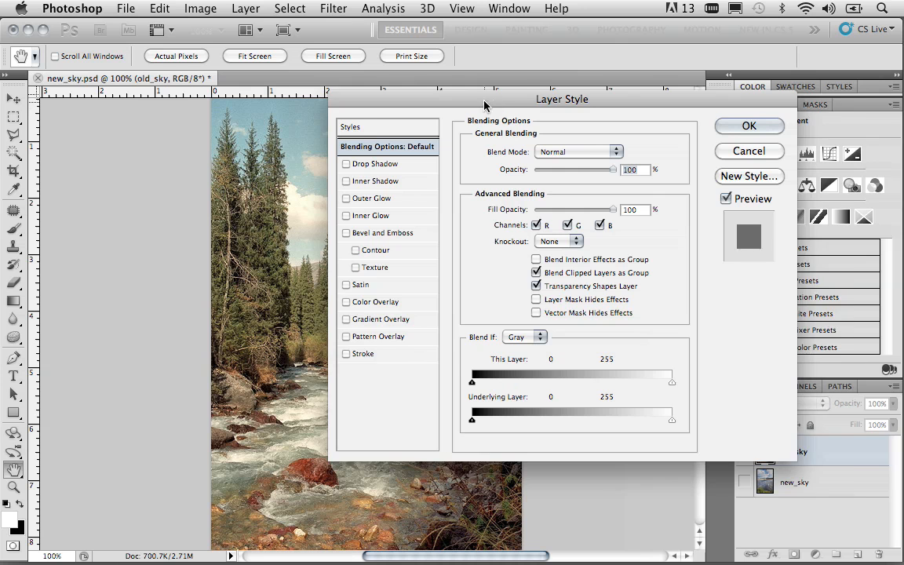
left_click_drag(486, 102, 579, 110)
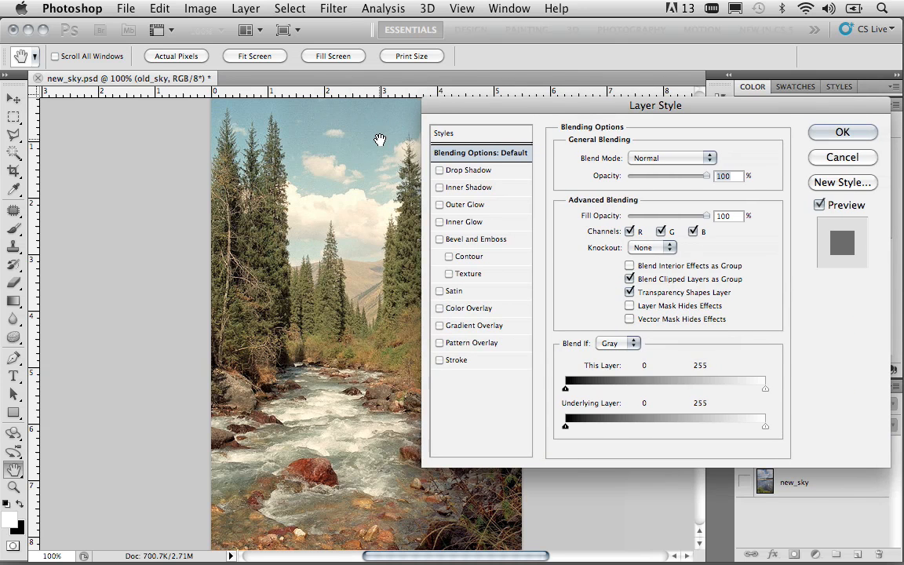
left_click(625, 343)
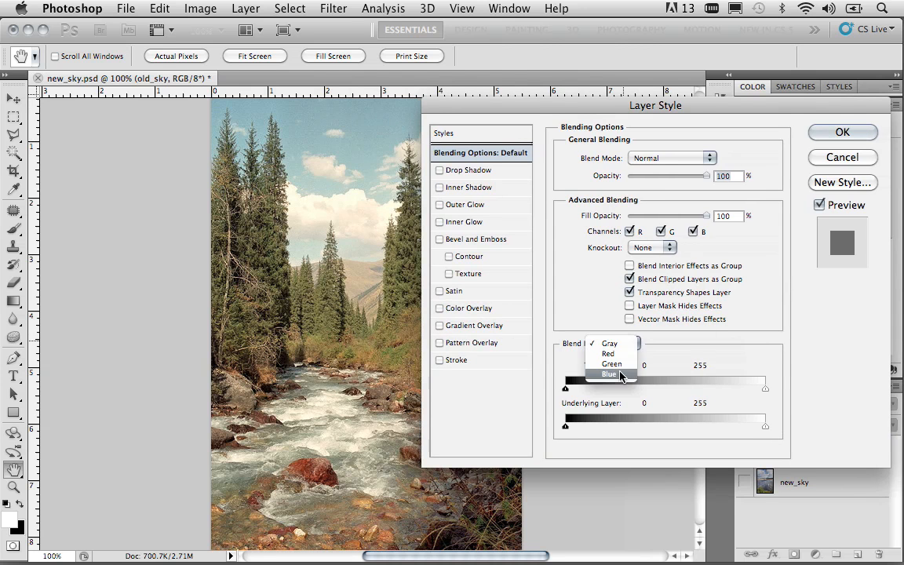
left_click(619, 374)
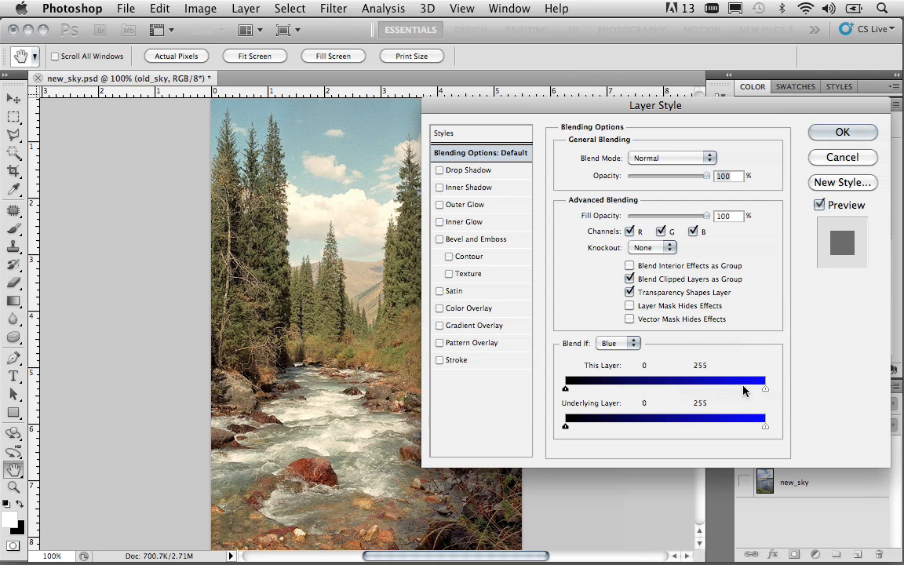
mouse_move(764, 391)
left_mouse_down()
mouse_move(691, 401)
mouse_move(752, 400)
left_mouse_up()
left_click_drag(757, 387, 690, 391)
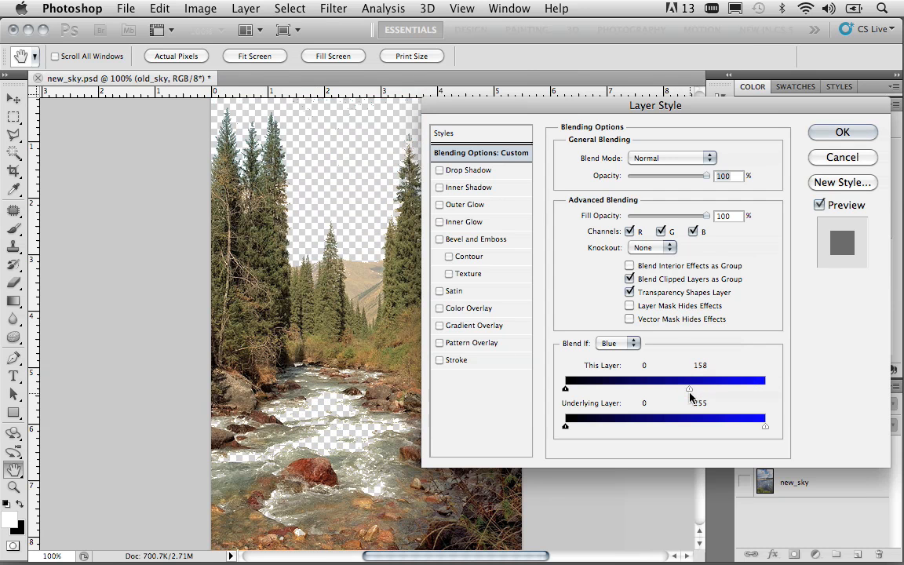
left_click_drag(683, 389, 669, 395, "alt")
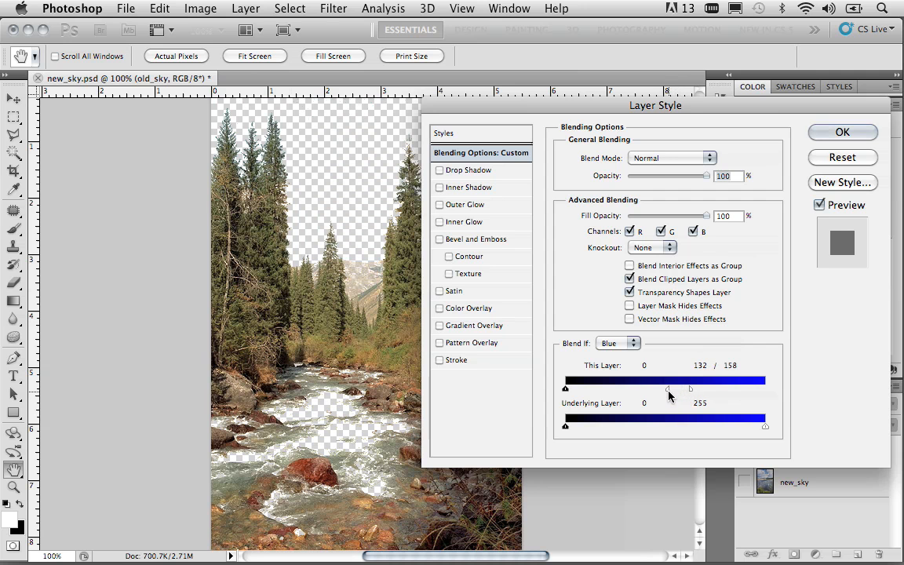
left_click(842, 133)
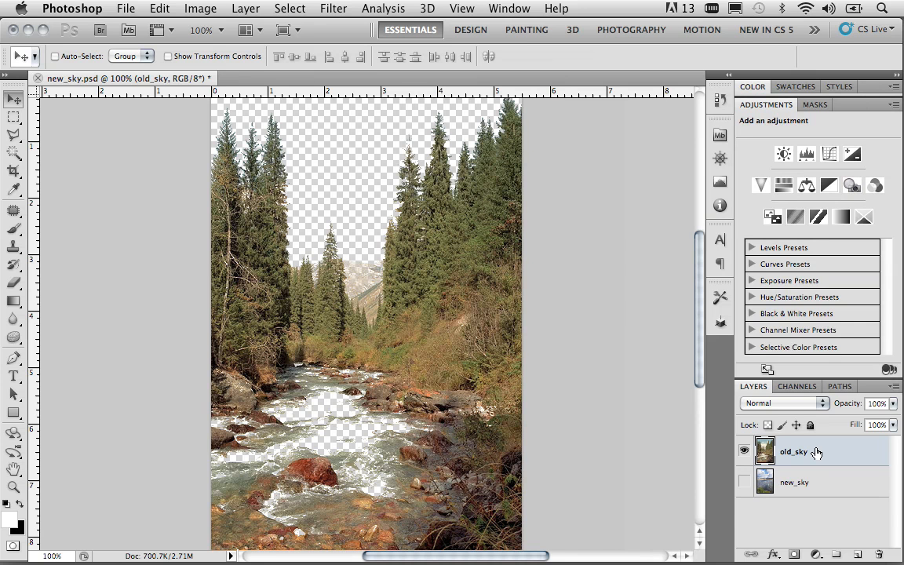
Step: Duplicate the old_sky layer and reset the copy's Blue Blend If highlight value for This Layer to 255
key("super+j")
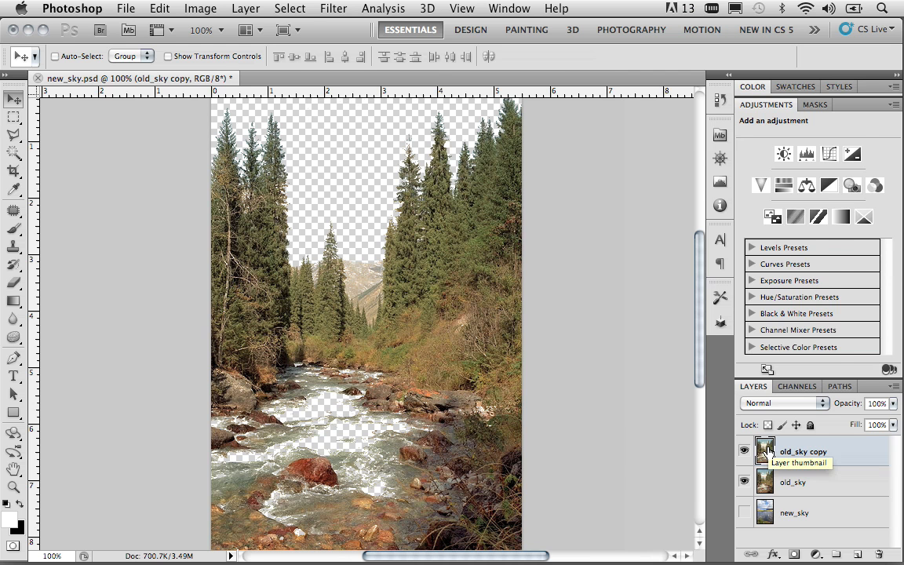
double_click(781, 445)
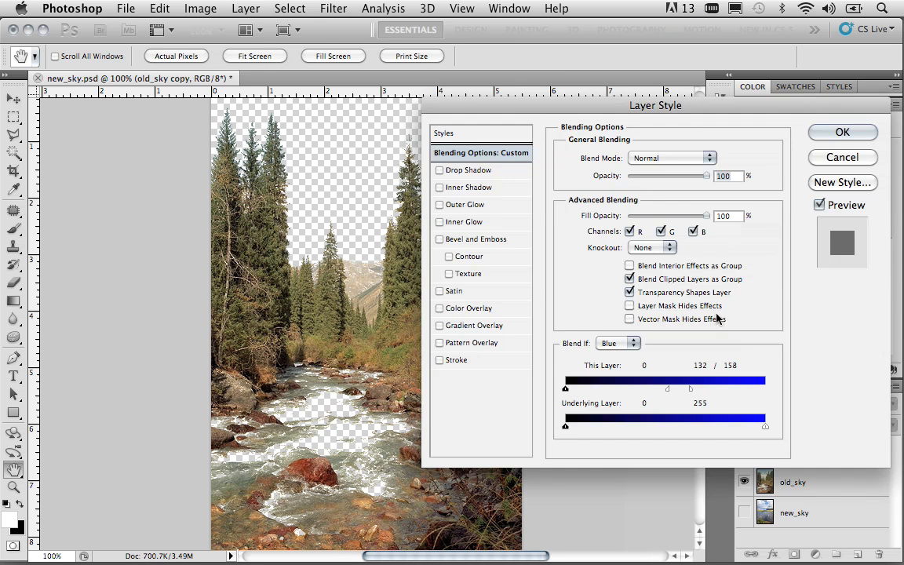
left_click_drag(672, 389, 787, 393)
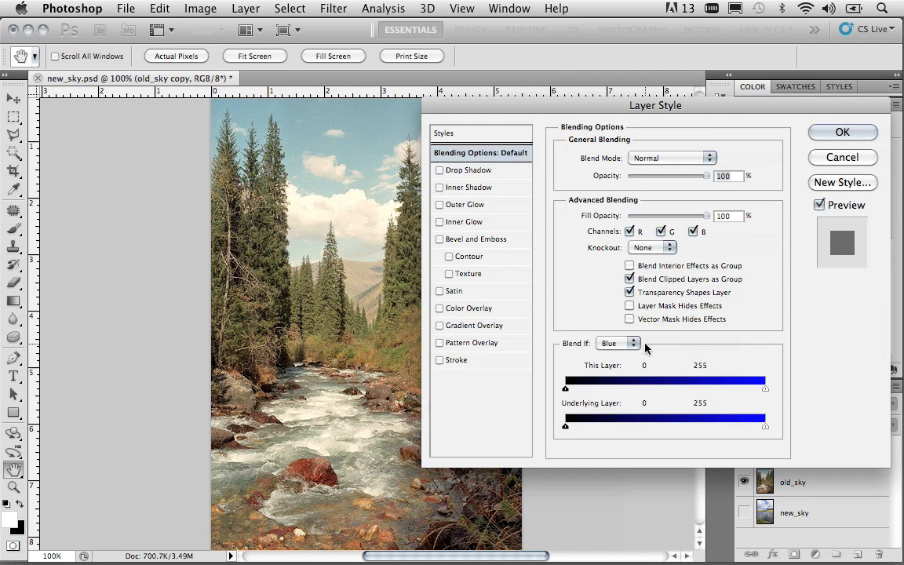
left_click(825, 138)
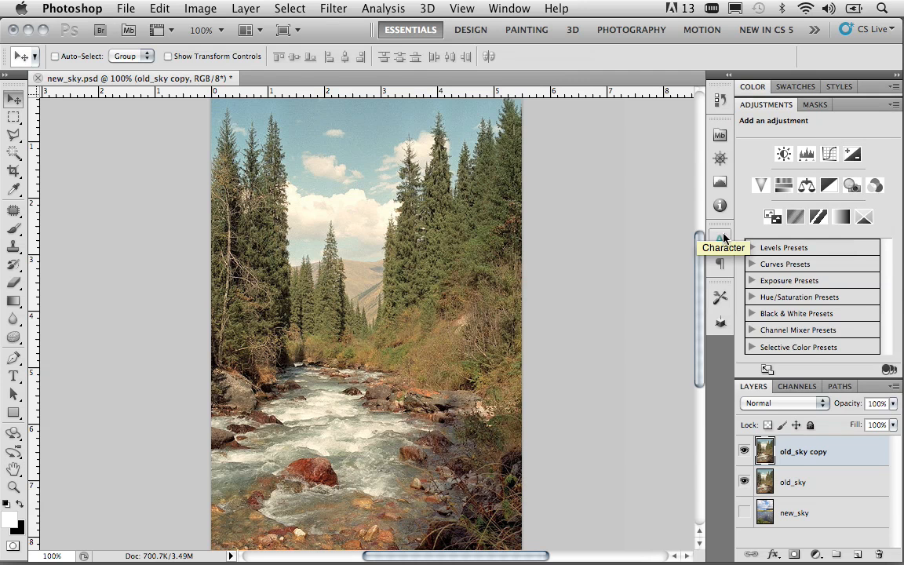
Step: Add a layer mask to the old_sky copy and outline the sky down to the mountain ridge with the Polygonal Lasso
left_click(794, 556)
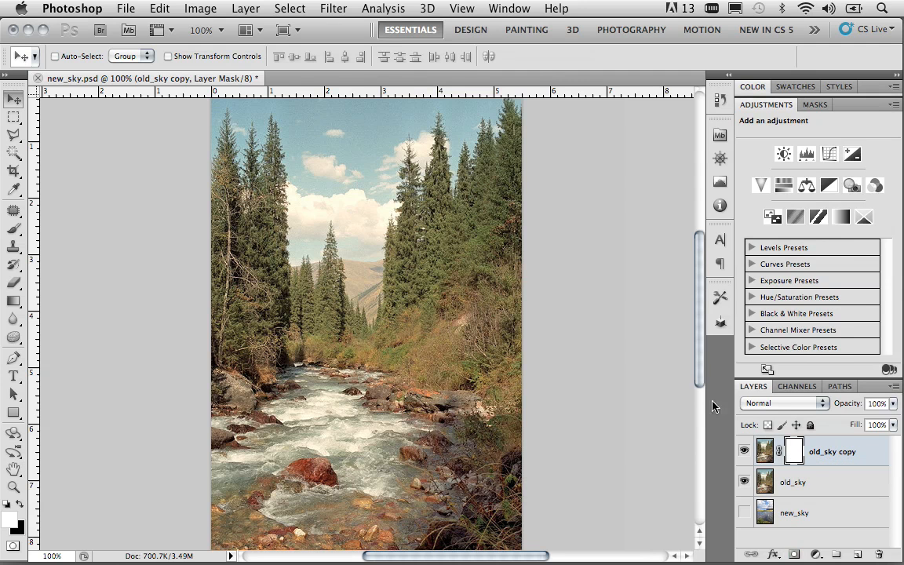
scroll(699, 380, "up", 2)
left_click_drag(699, 380, 699, 373)
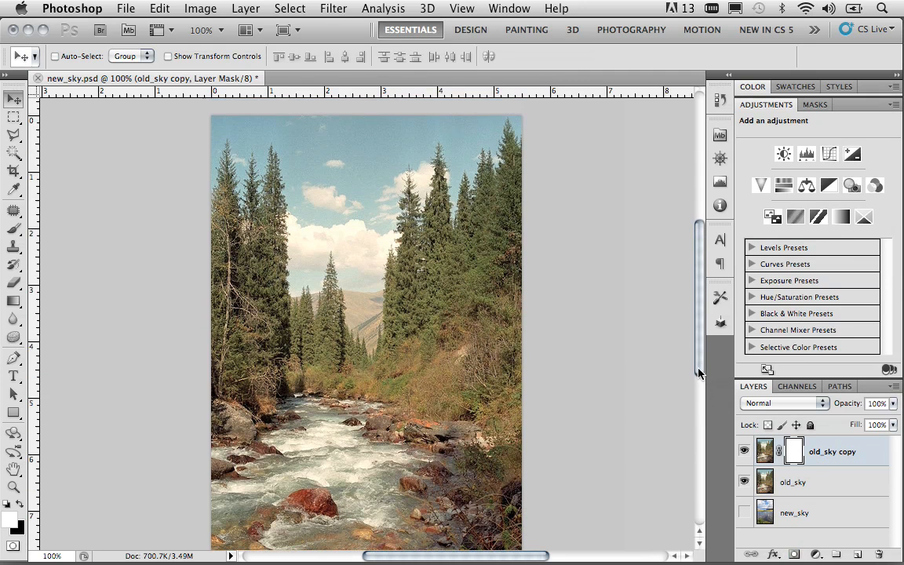
left_click(16, 133)
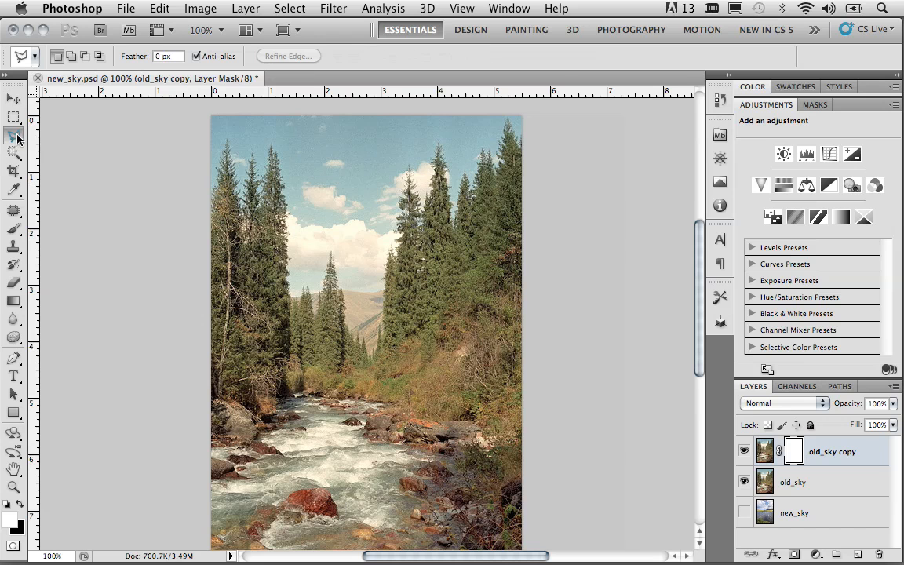
left_click(205, 108)
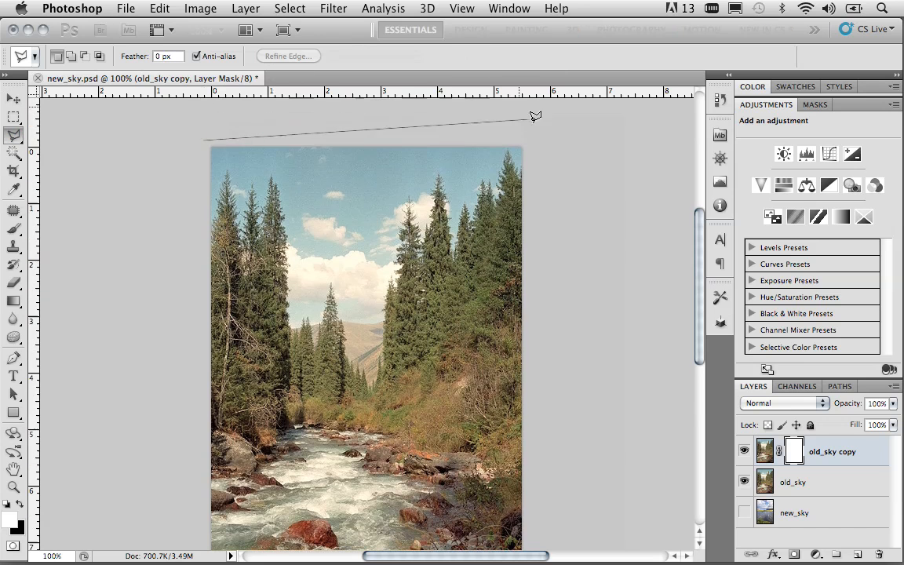
left_click(545, 137)
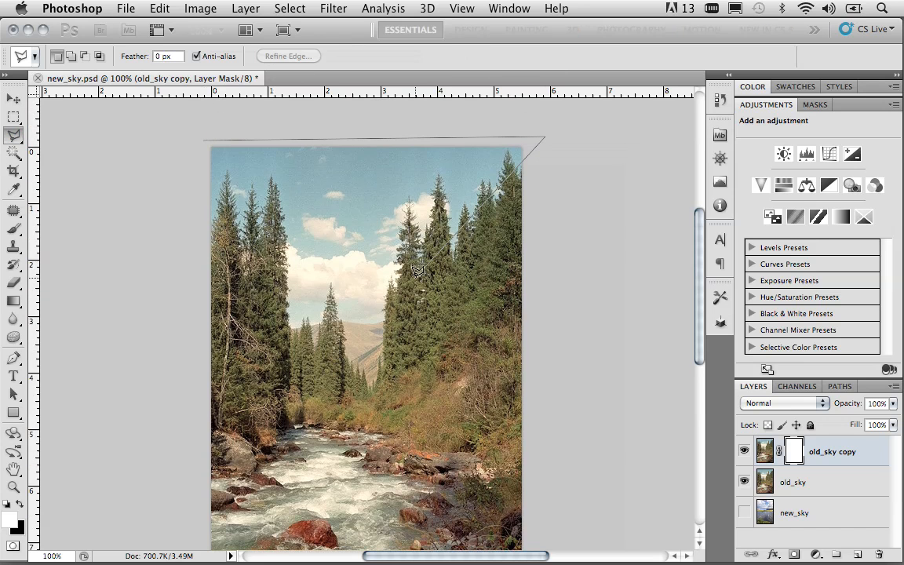
left_click(385, 317)
left_click(364, 326)
left_click(294, 324)
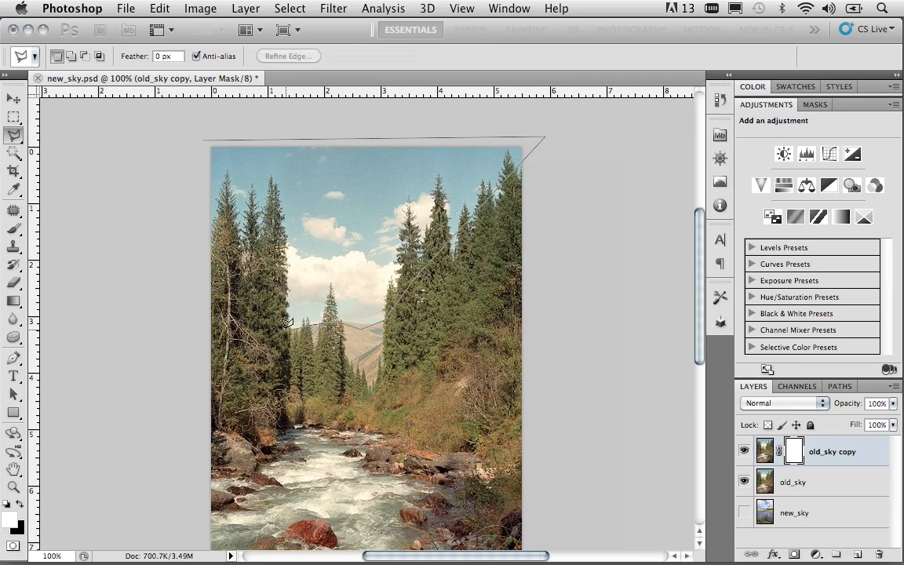
left_click(202, 251)
left_click(205, 137)
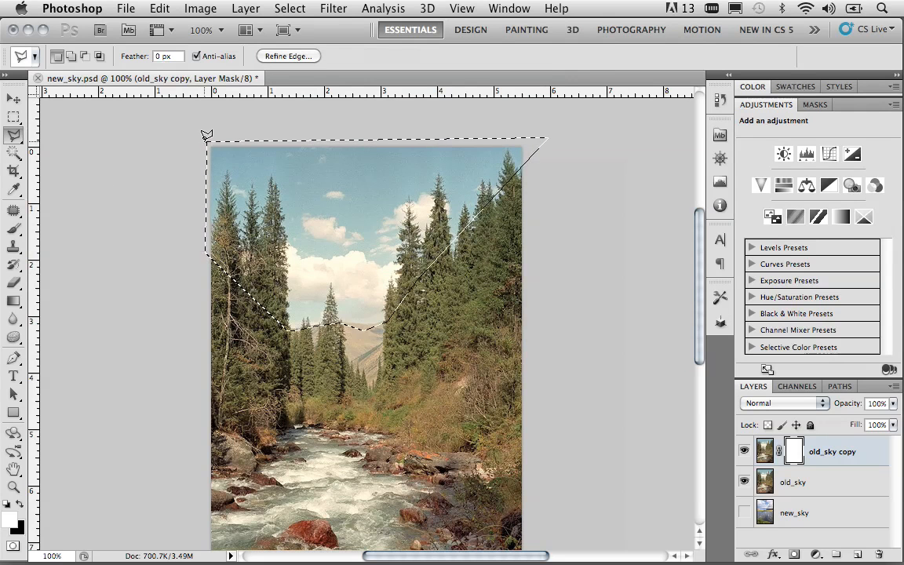
Step: Nudge the sky selection about 3 pixels right and 4 pixels down
key("Right")
key("Right")
key("Right")
key("Right")
key("Right")
key("Down")
key("Down")
key("Down")
key("Down")
key("Down")
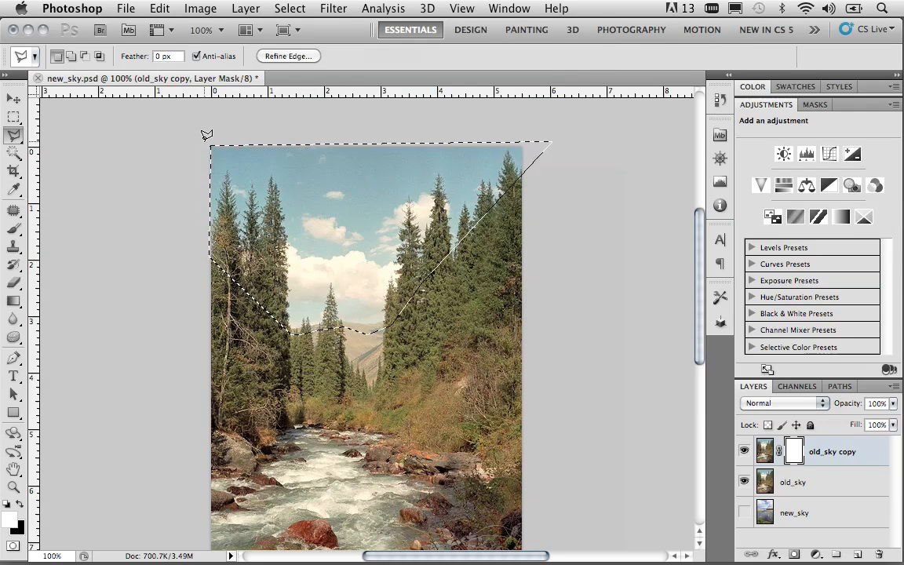
key("Left")
key("Left")
key("Up")
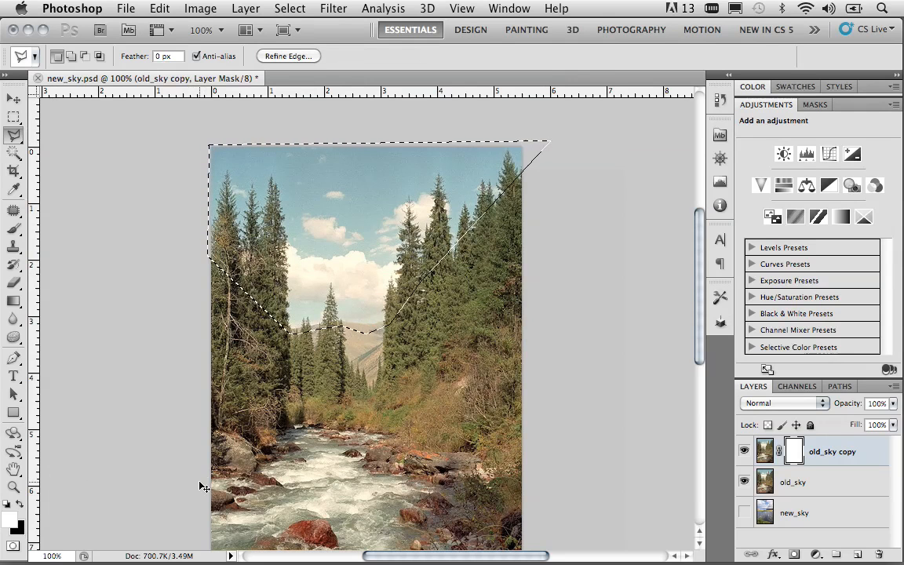
Step: Fill the selected sky area of the copy's mask with black, deselect, and show the new_sky layer
key("Delete")
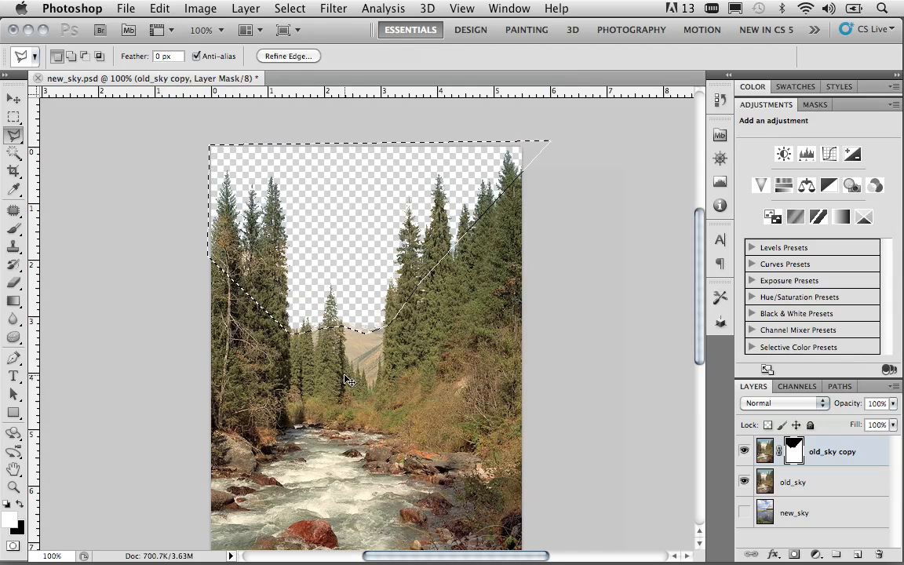
key("ctrl+d")
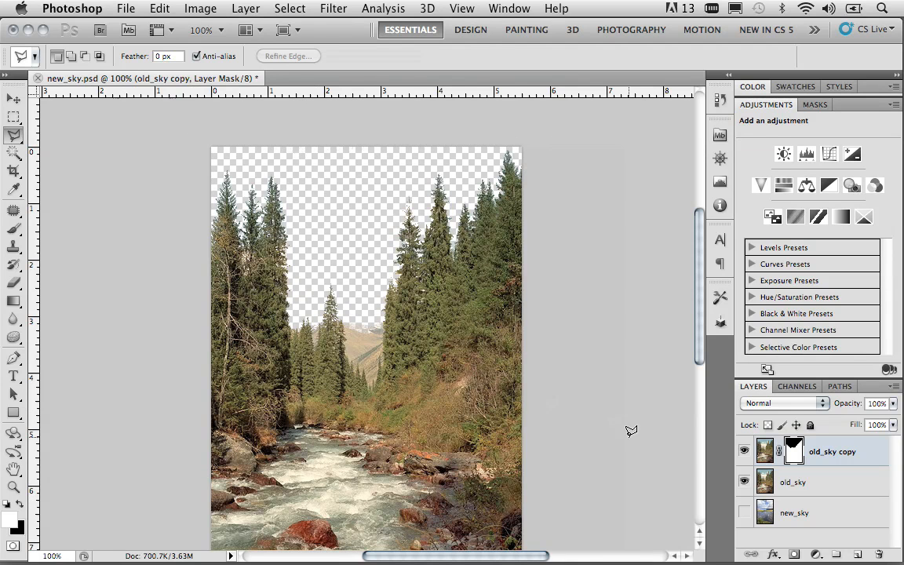
left_click(745, 512)
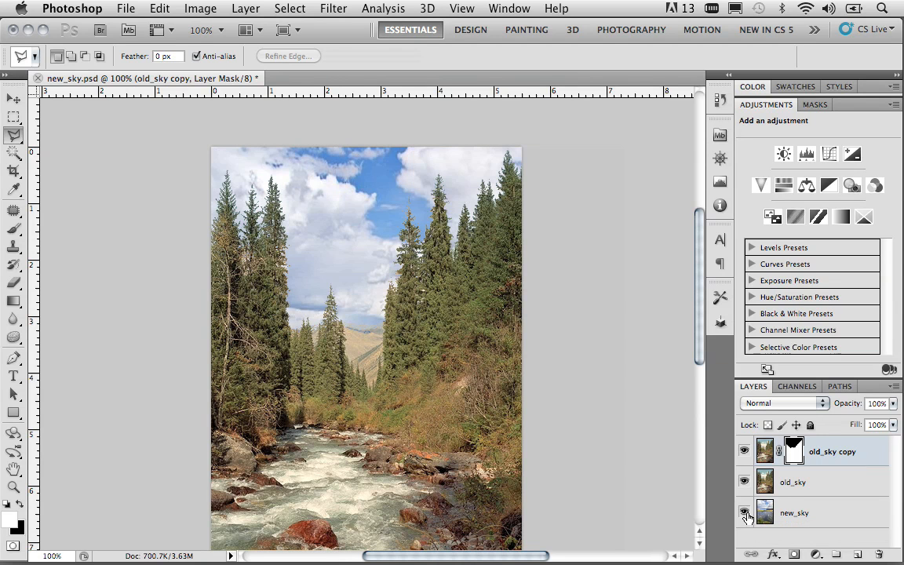
Step: Refine the old_sky layer's Blue Blend If by setting This Layer's split highlight slider to 130 / 174
double_click(777, 482)
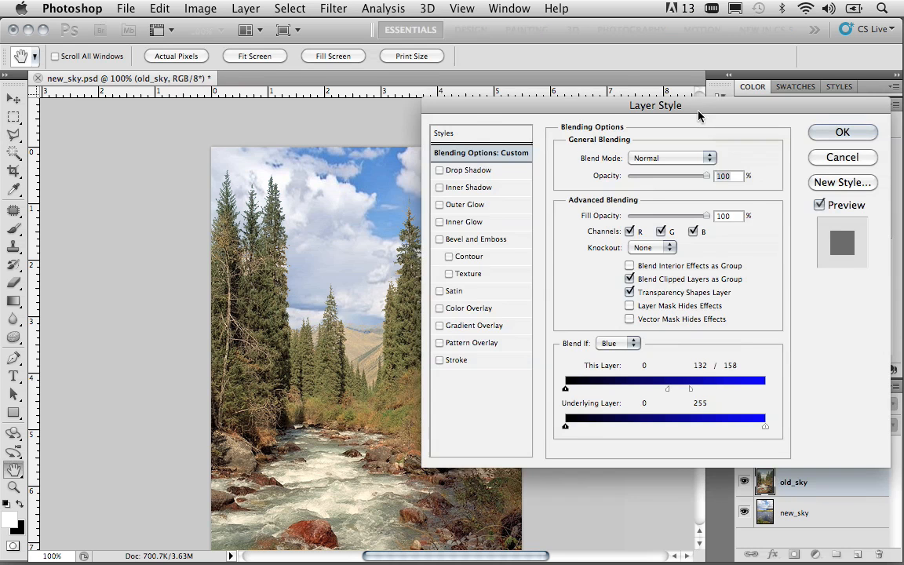
left_click_drag(691, 388, 666, 395)
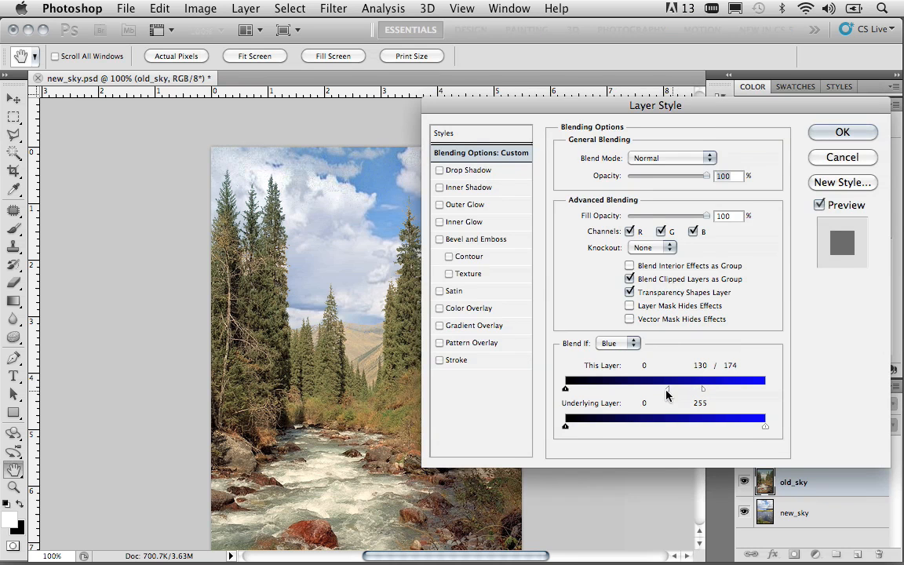
left_click(842, 132)
key("l")
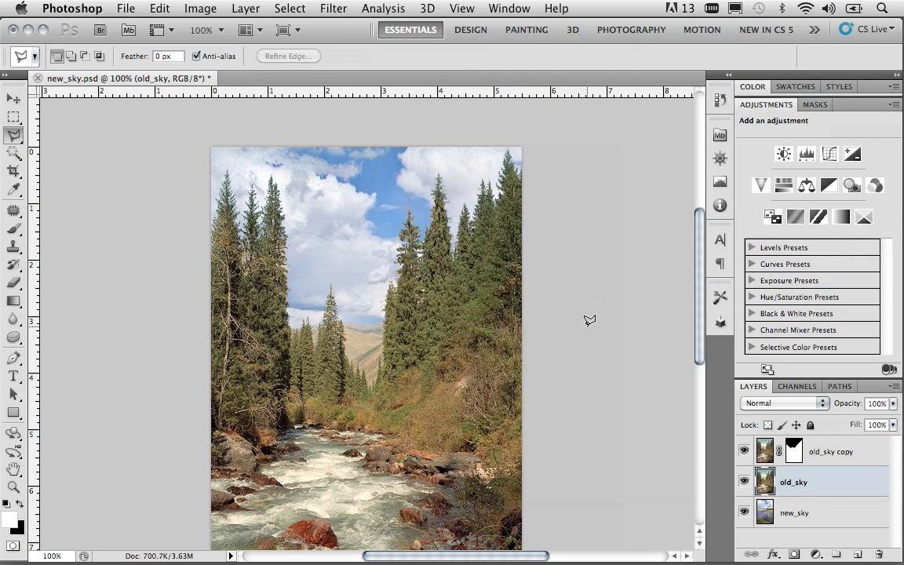